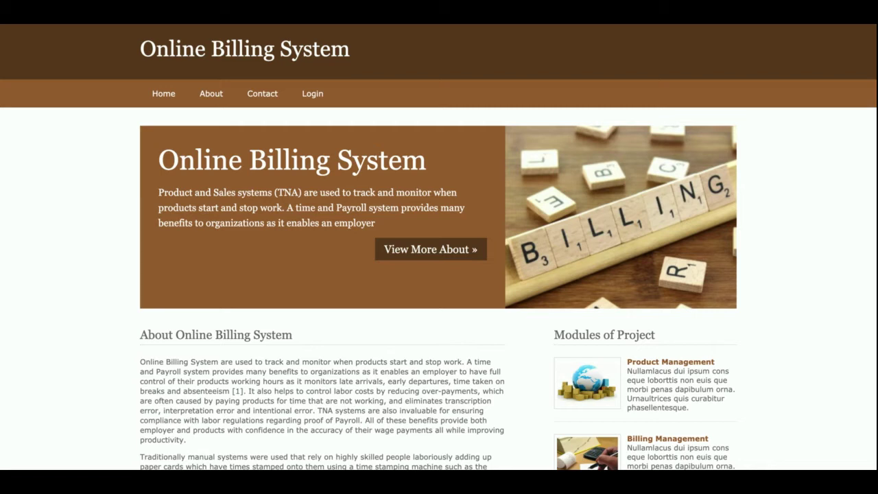
Scroll up and down the home page to look it over
scroll(282, 417, down, 2)
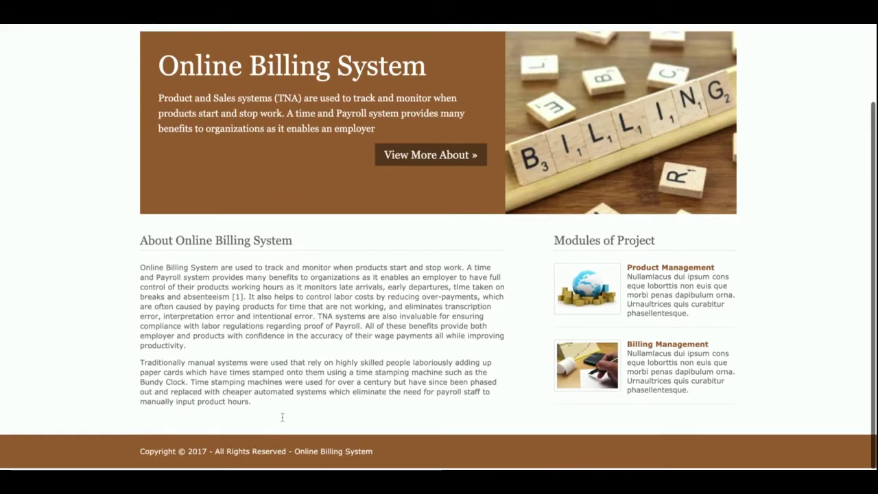
scroll(282, 416, up, 2)
scroll(282, 416, down, 1)
scroll(282, 416, down, 1)
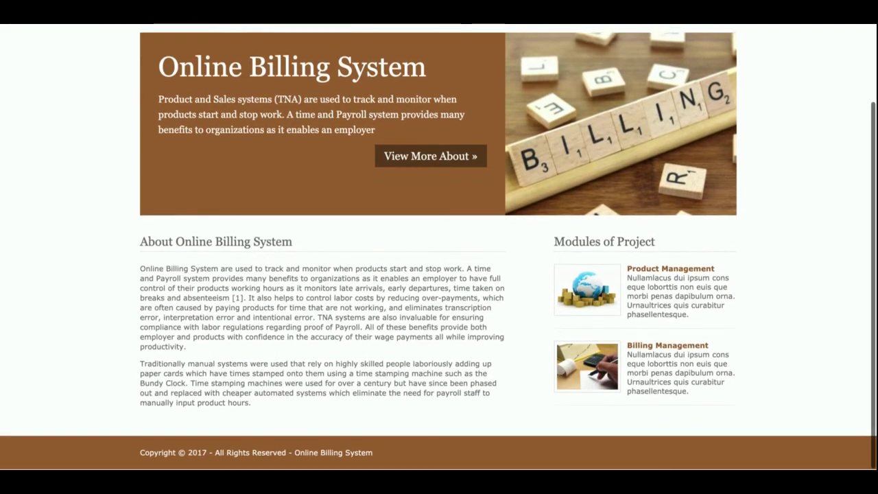
scroll(282, 417, up, 2)
scroll(282, 416, up, 1)
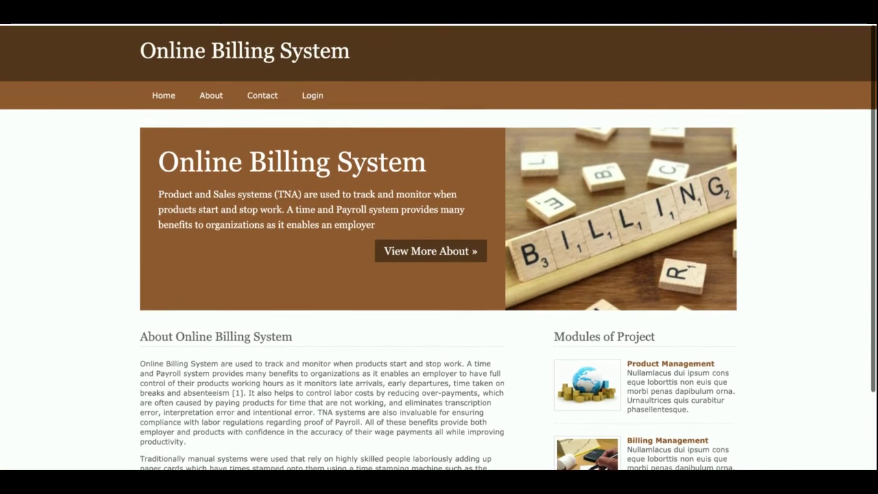
scroll(282, 416, down, 1)
scroll(282, 416, up, 1)
Reload Home, view the About page, then go to the Contact Us form
click(166, 103)
click(209, 99)
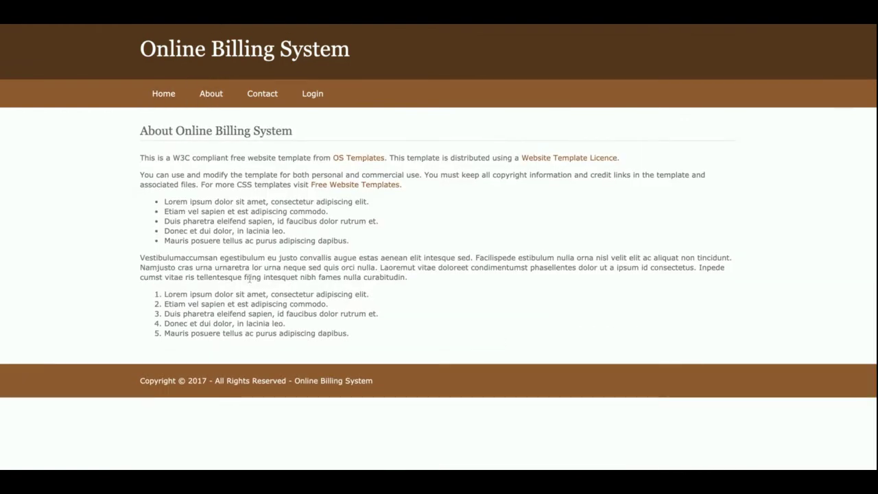
click(257, 102)
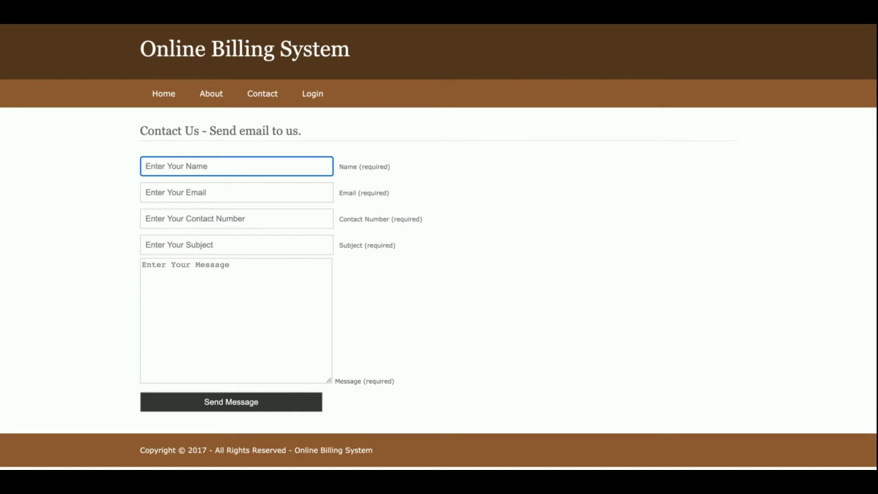
Log in from the Login page with user name 'admin' to reach the admin dashboard
click(310, 94)
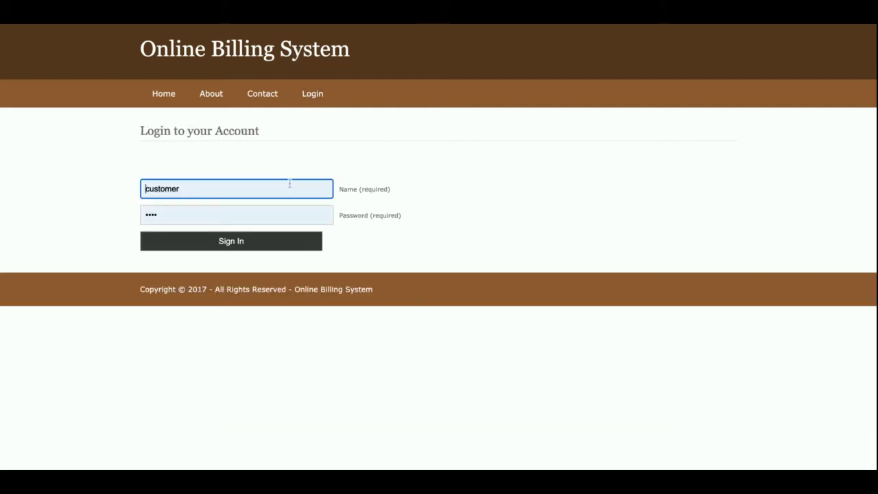
double_click(275, 189)
text(admin)
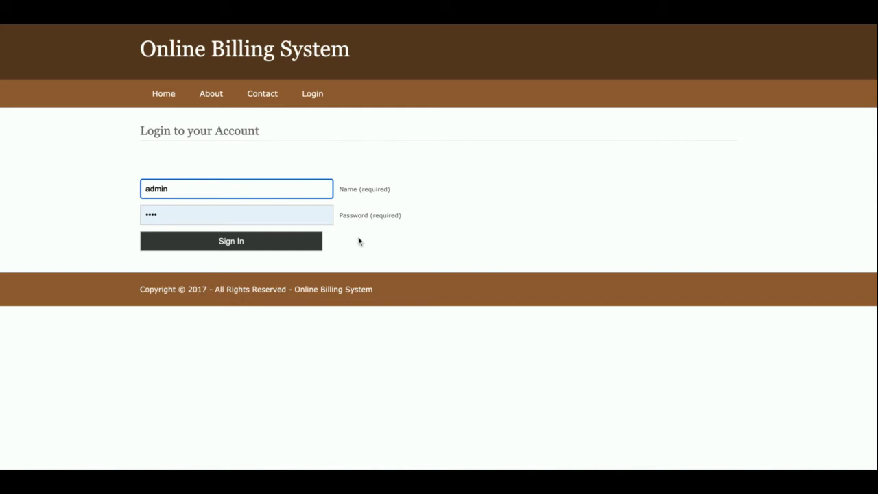
click(428, 263)
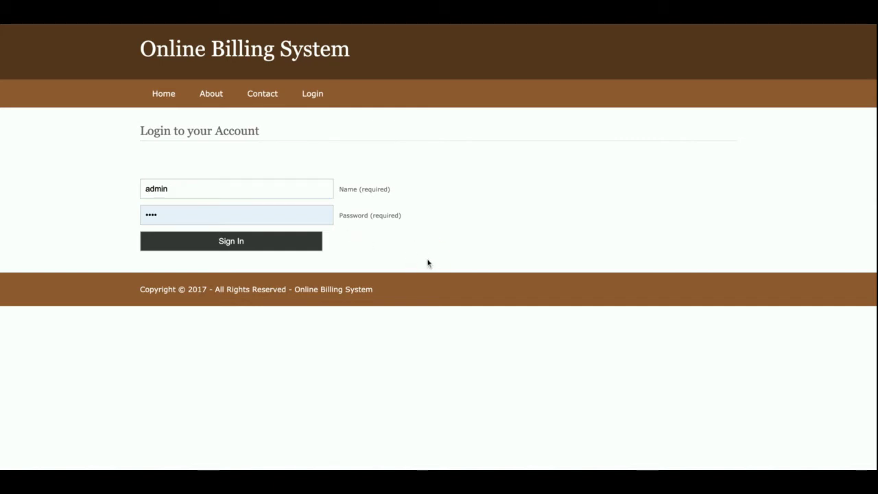
double_click(162, 189)
click(155, 158)
click(231, 248)
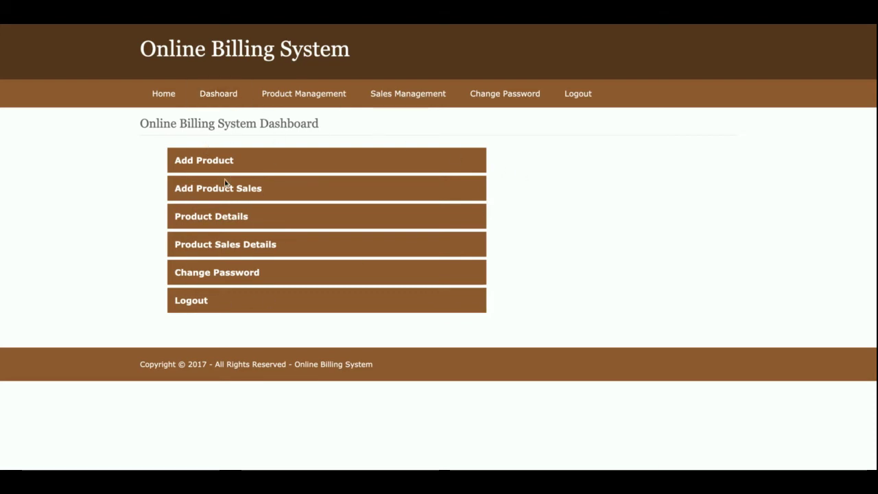
Open Product Management > Add Product, after a detour through Dashboard and Home
mouse_move(262, 103)
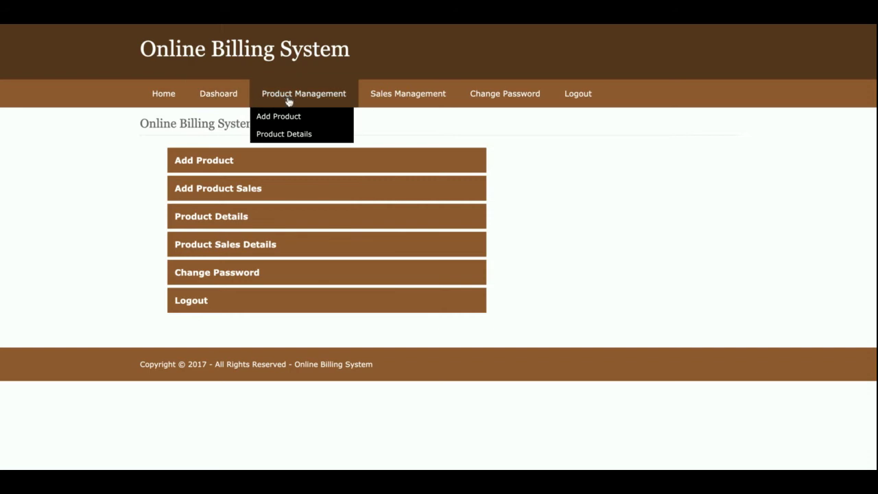
click(293, 118)
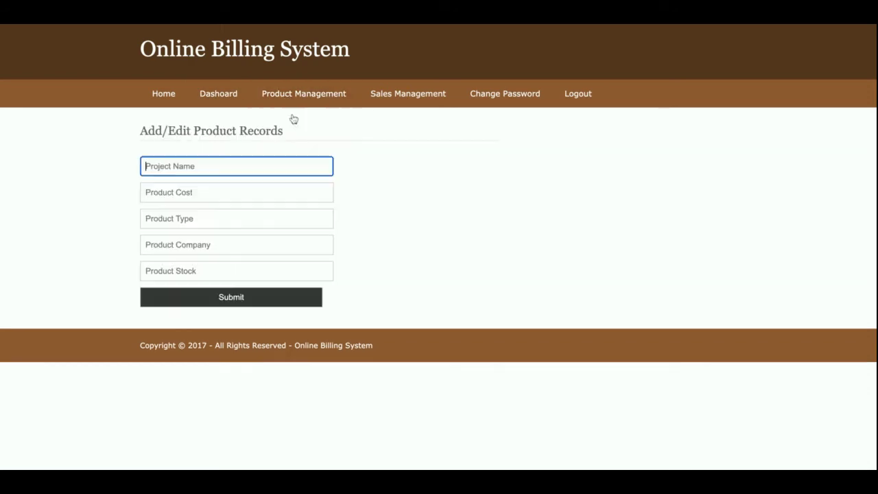
click(221, 101)
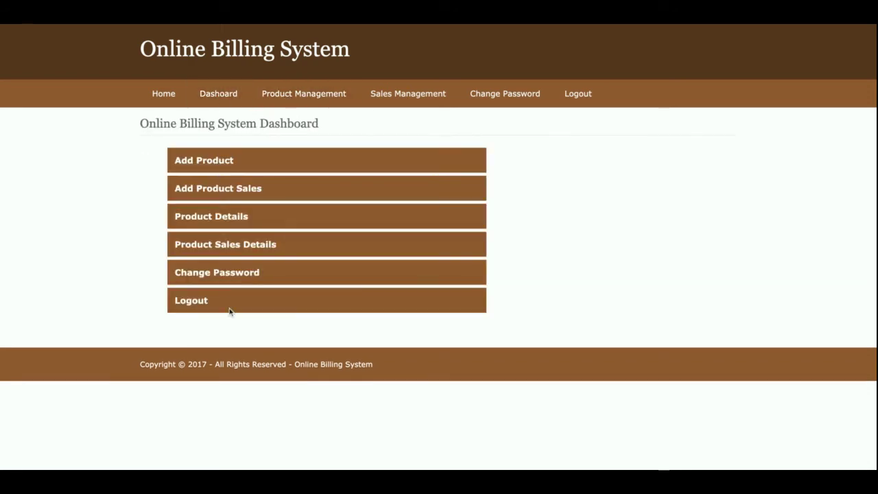
mouse_move(348, 101)
mouse_move(280, 89)
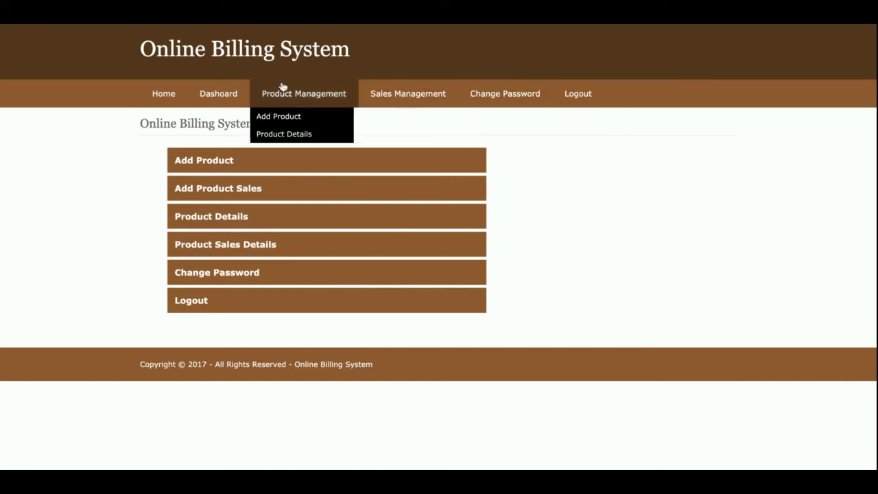
click(160, 97)
click(219, 103)
mouse_move(306, 96)
click(300, 118)
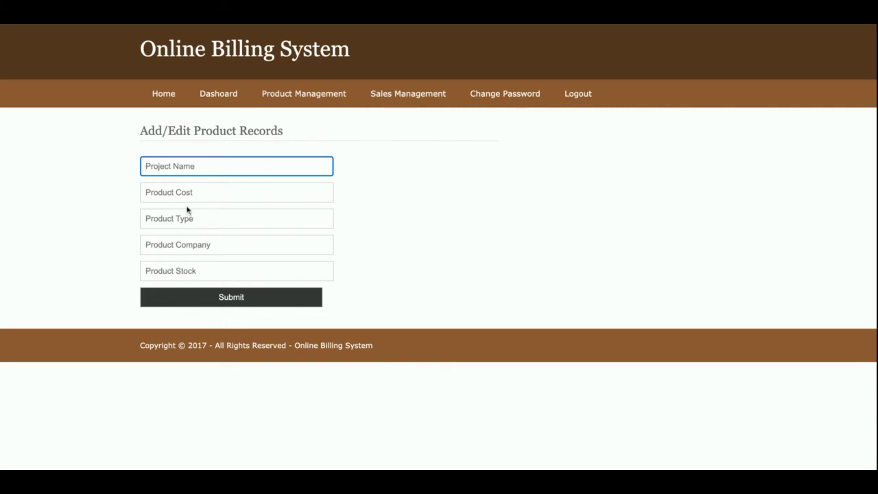
Submit the blank product form, then delete the resulting empty ninth product row
click(221, 299)
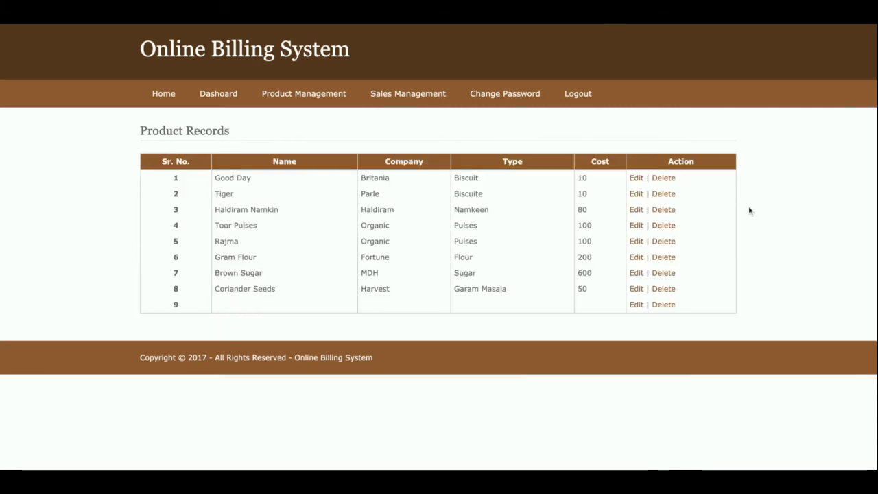
click(663, 309)
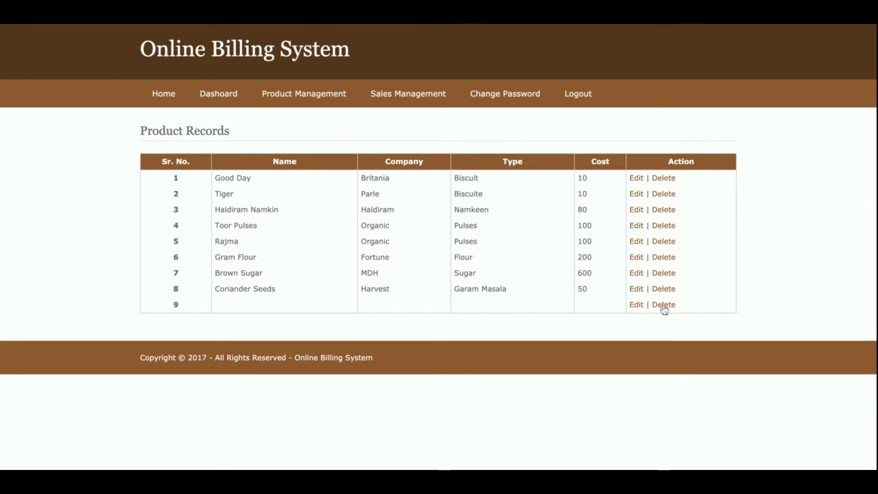
mouse_move(302, 96)
click(296, 116)
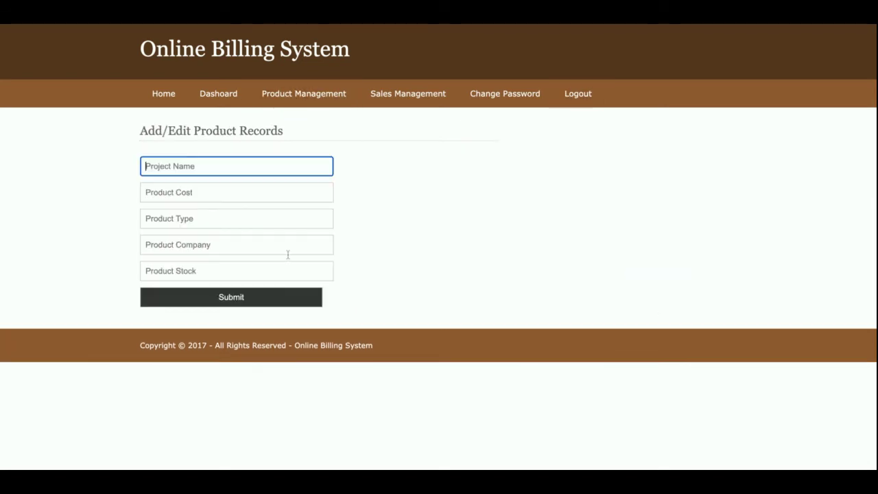
Edit the Tiger product from Product Details and resubmit it unchanged, returning to the list
mouse_move(304, 96)
click(299, 135)
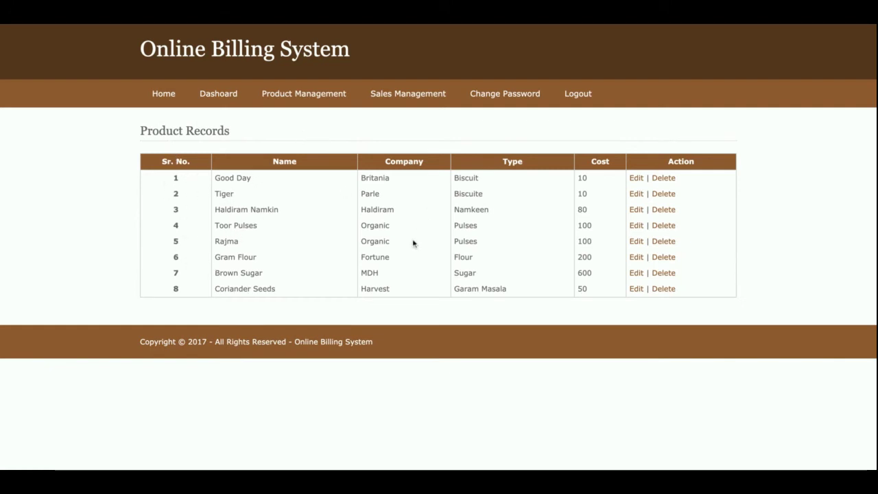
click(635, 194)
click(243, 300)
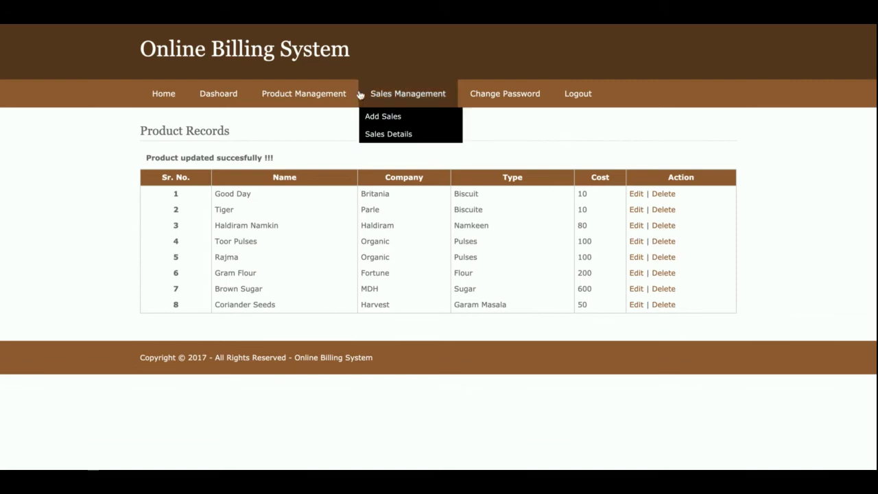
click(295, 119)
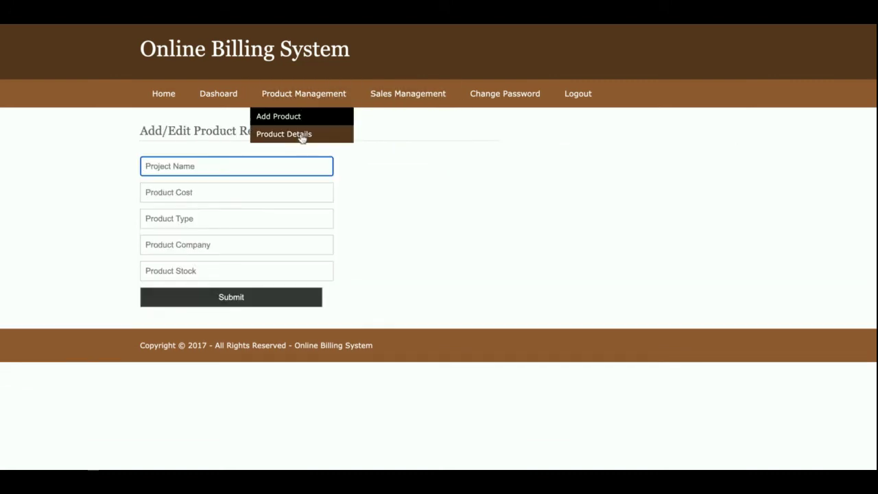
click(302, 136)
Start a new sale via Add Sales, entering the customer's name and contact number
mouse_move(402, 92)
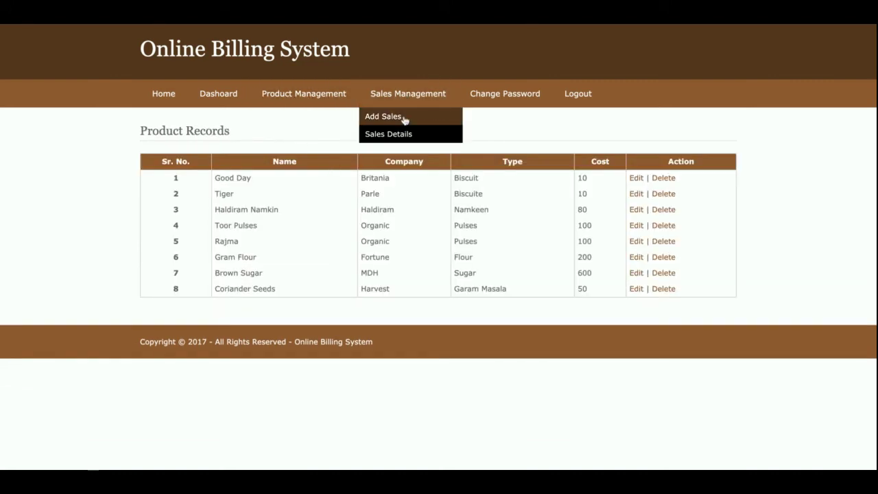
click(404, 119)
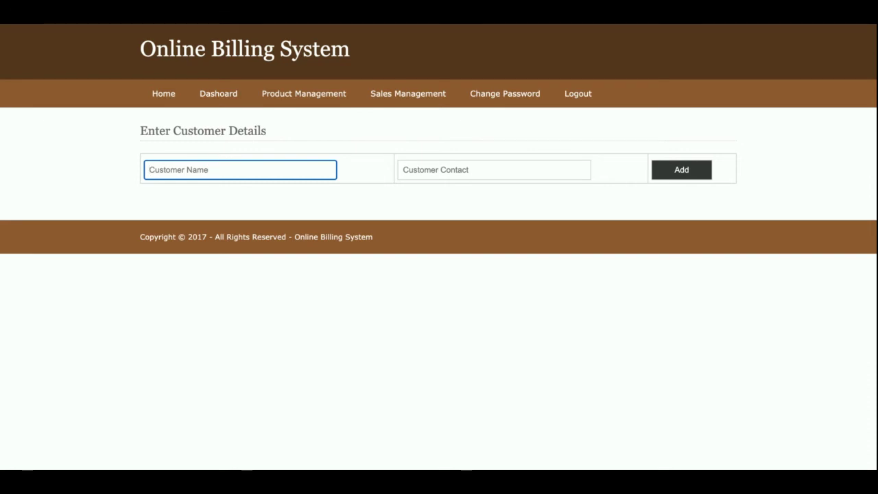
text(Kaushal)
key(Tab)
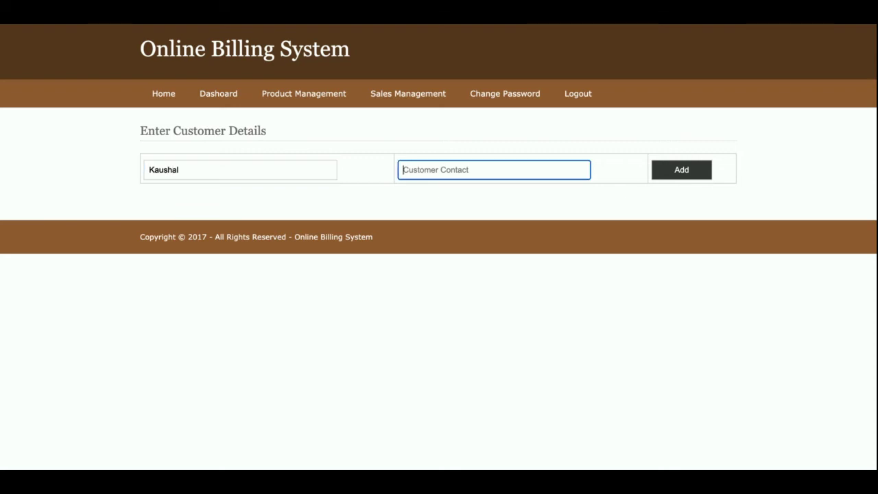
click(684, 181)
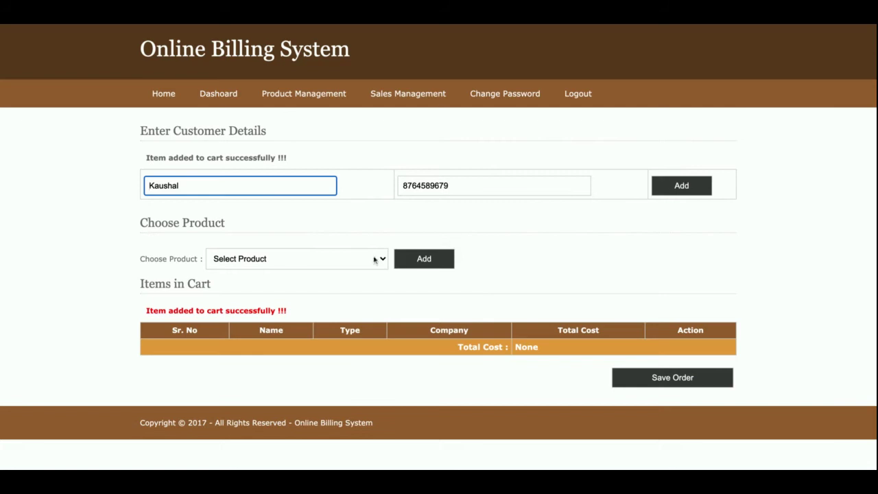
Add Good Day, Rajma, Gram Flour and Coriander Seeds to the cart
click(279, 261)
click(334, 270)
click(417, 268)
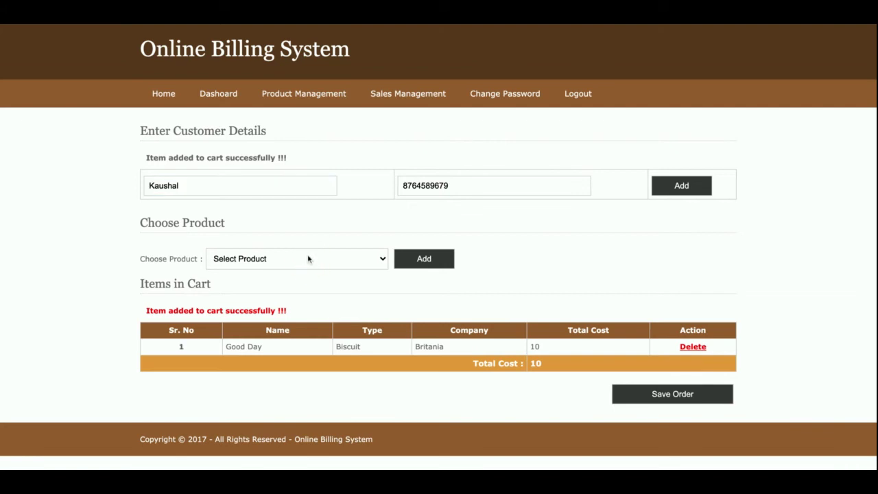
click(308, 258)
click(308, 282)
click(432, 268)
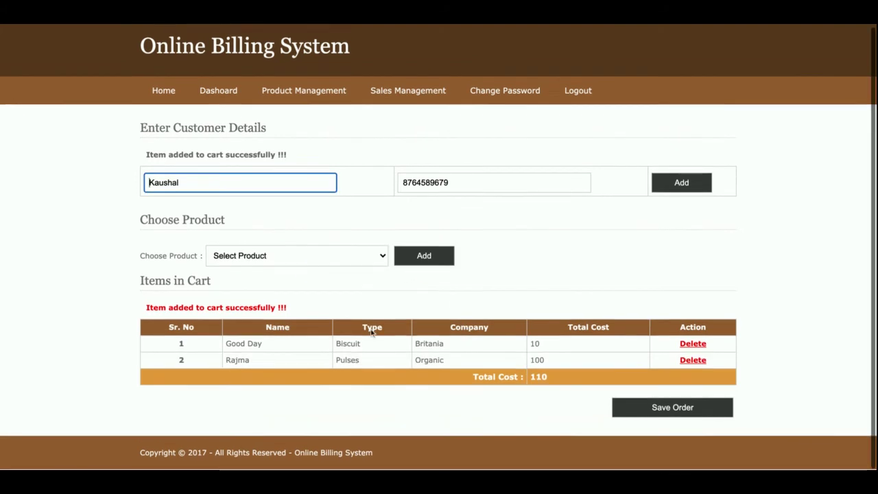
click(292, 260)
click(378, 272)
click(423, 259)
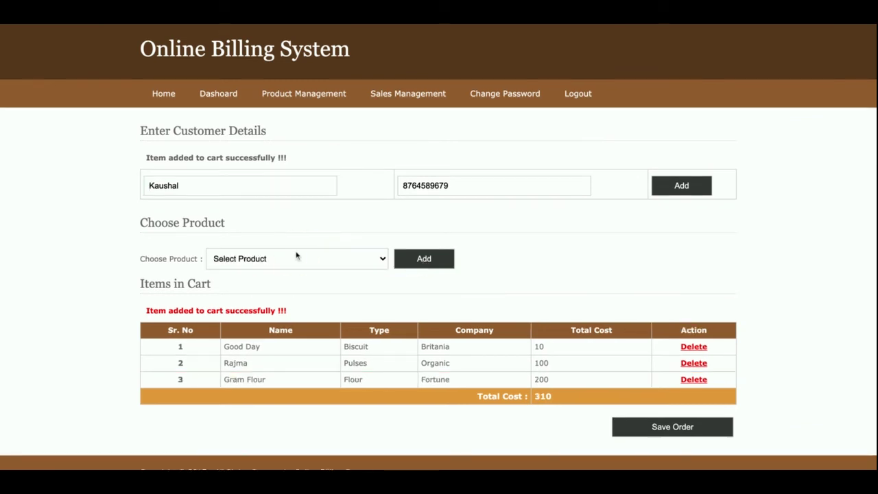
click(296, 258)
click(398, 304)
click(427, 262)
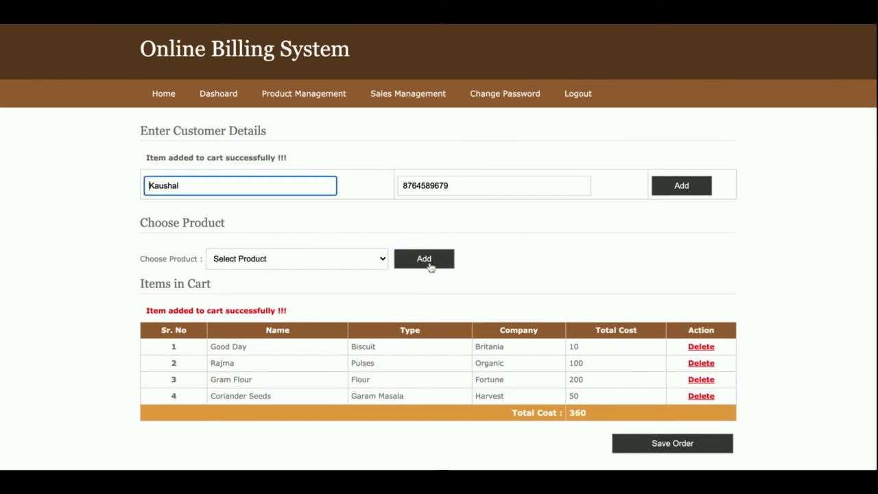
Check the 360 total, delete the Rajma row, and add Brown Sugar instead
scroll(581, 370, down, 1)
double_click(578, 377)
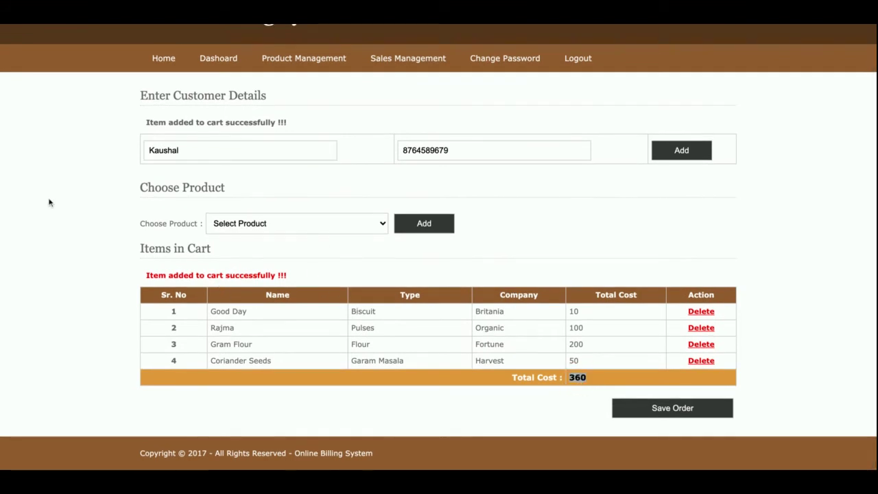
click(442, 323)
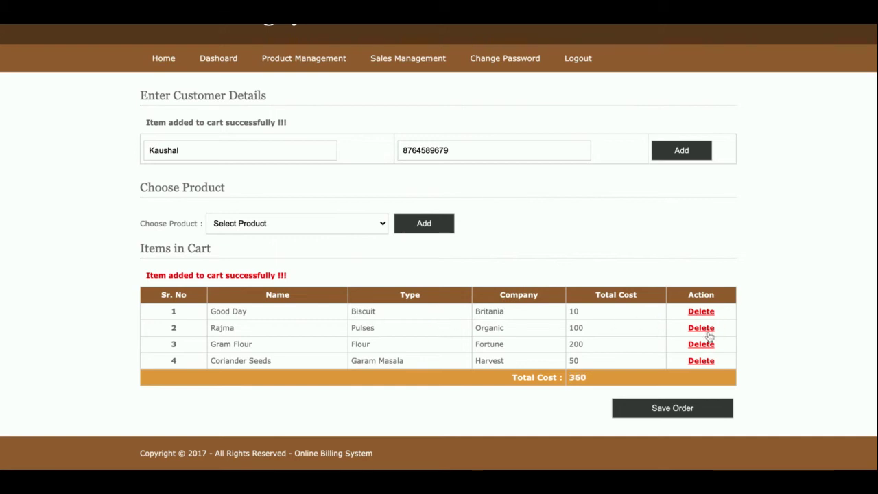
click(709, 332)
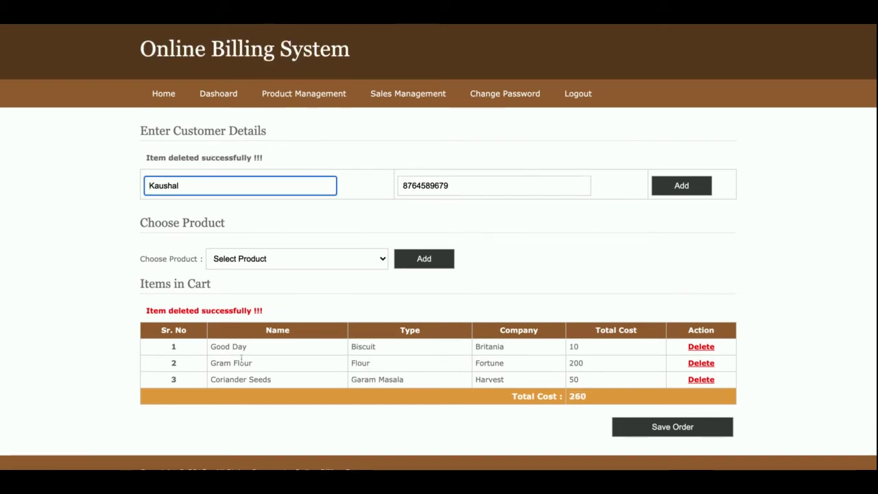
click(295, 258)
click(315, 308)
click(425, 266)
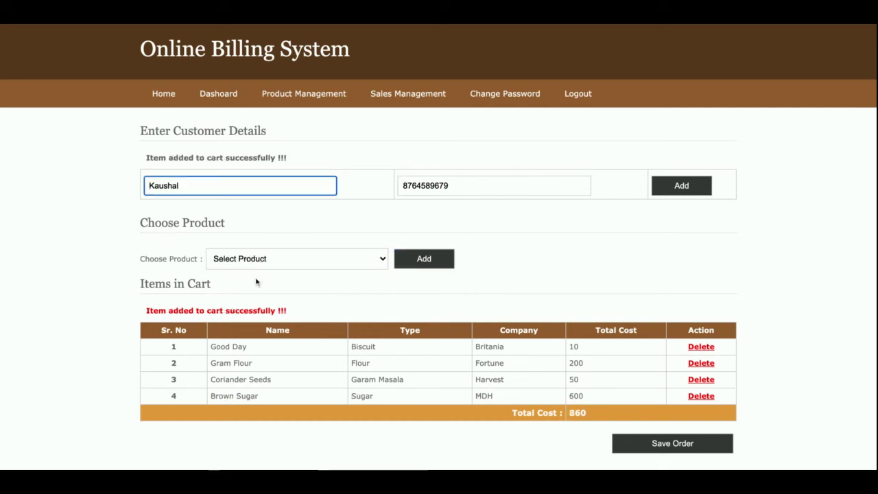
scroll(254, 284, down, 1)
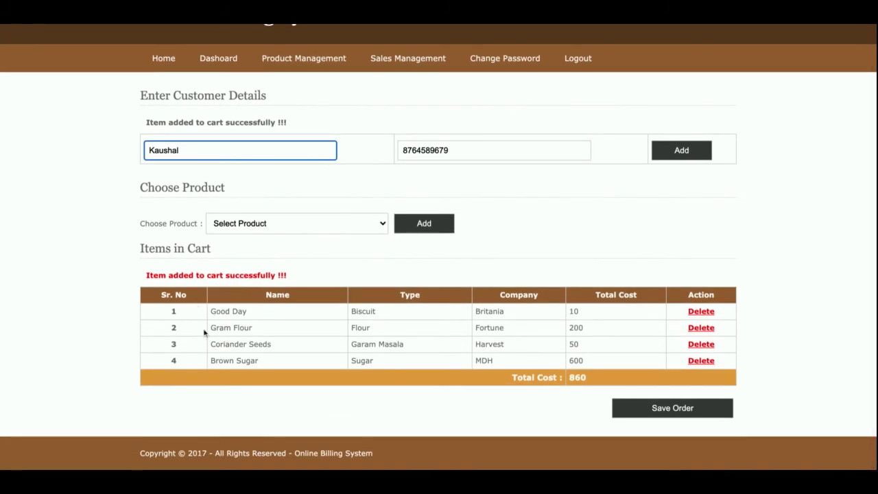
Save the cart as order 10, then go through Add Sales to Sales Details
click(665, 410)
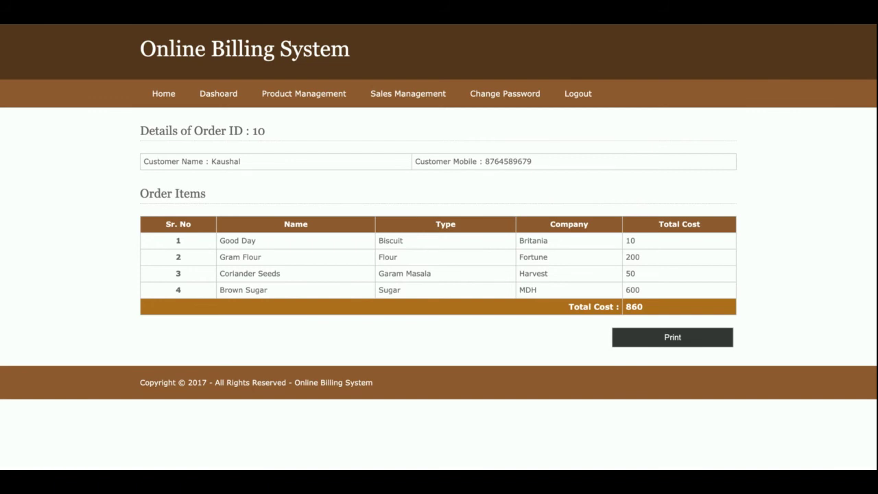
mouse_move(326, 92)
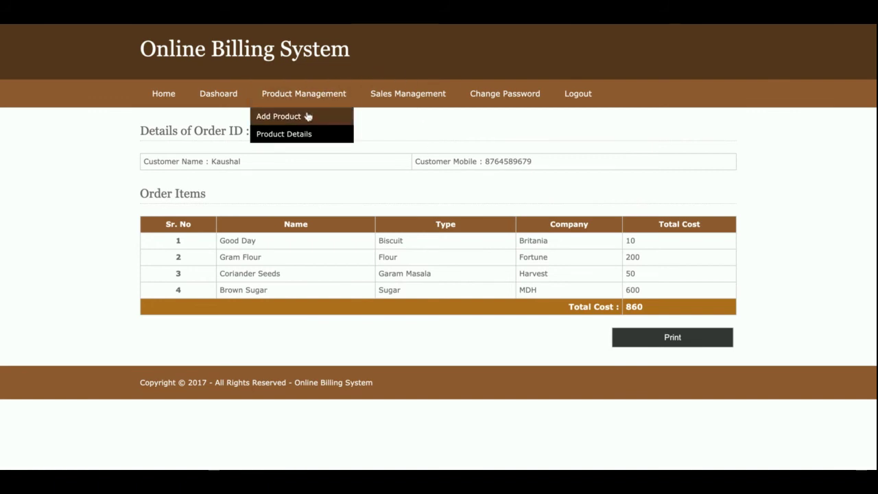
mouse_move(402, 99)
click(381, 118)
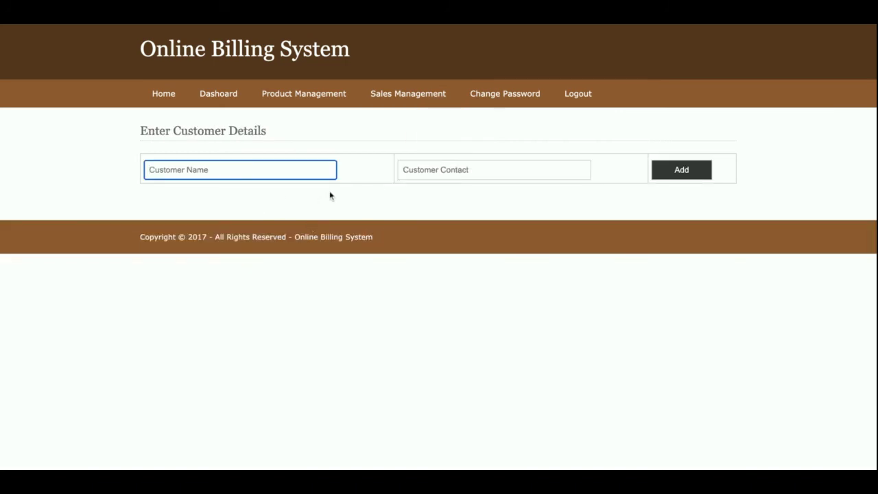
mouse_move(406, 102)
click(399, 137)
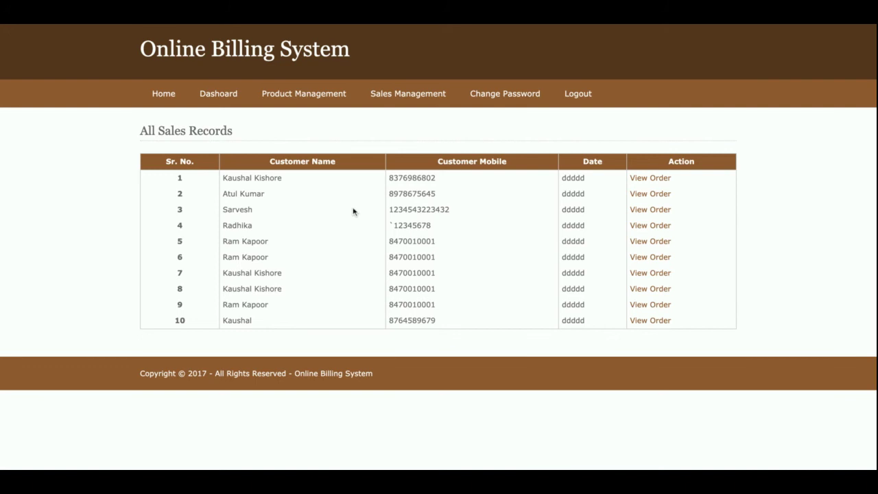
View order 1's details, then return to the All Sales Records list
click(651, 179)
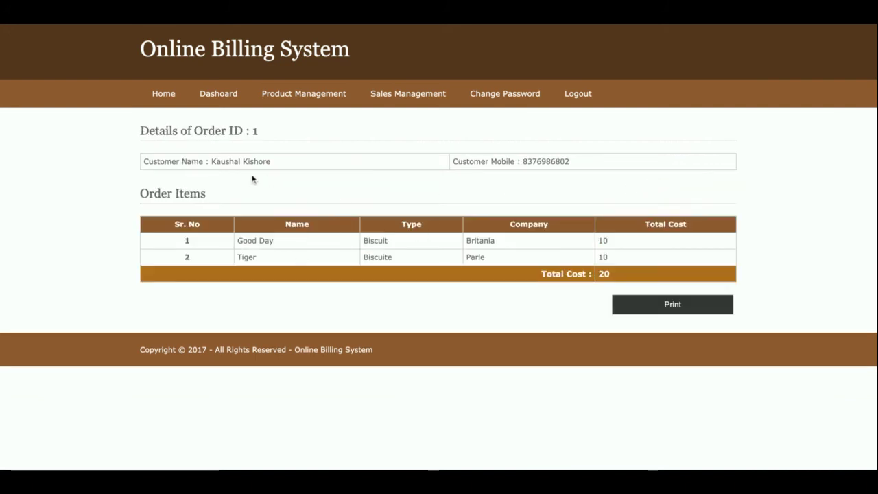
mouse_move(412, 91)
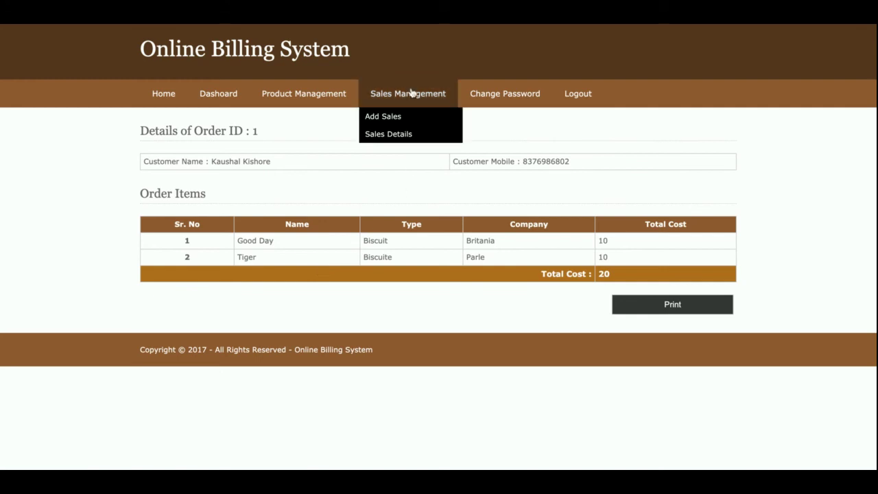
click(400, 141)
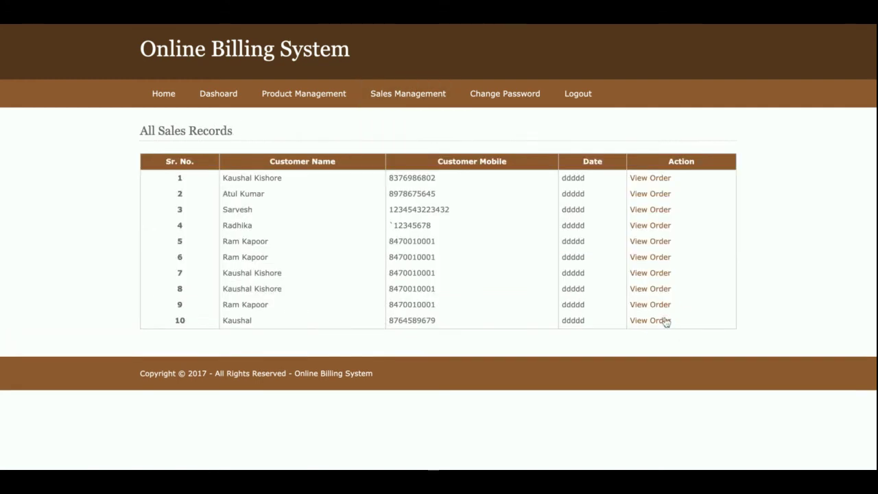
View order 10 with its 860 total, then go to the Change Password page
click(664, 321)
double_click(635, 307)
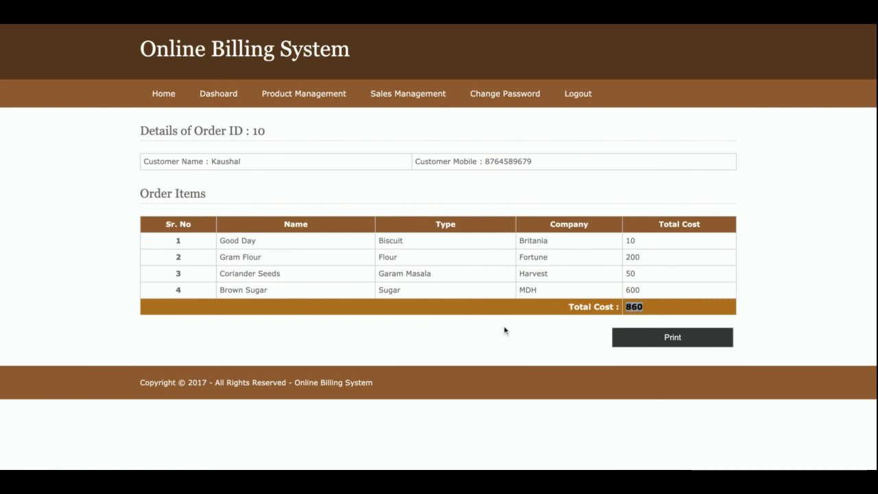
click(484, 99)
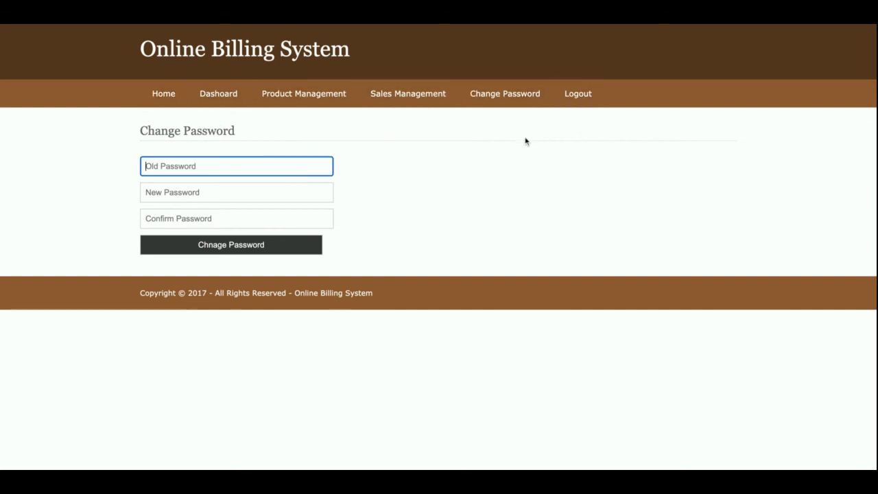
Log out, log back in with saved credentials, then log out again and return Home
click(586, 106)
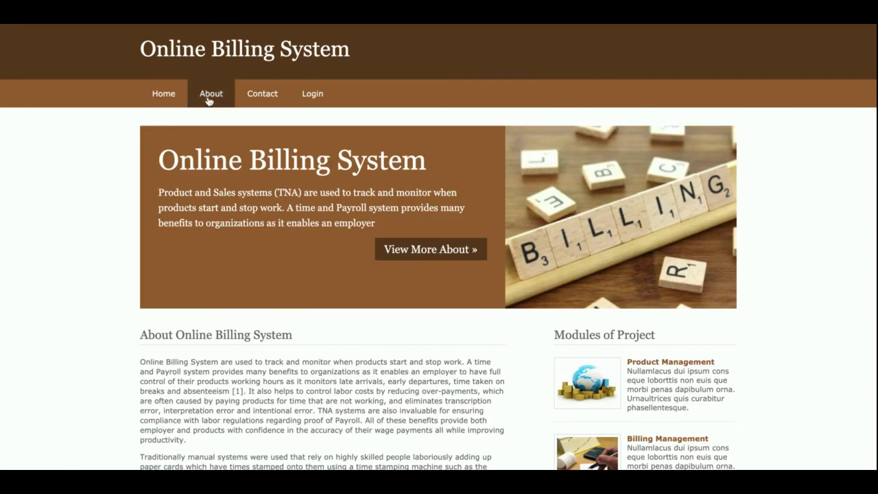
click(319, 101)
click(221, 247)
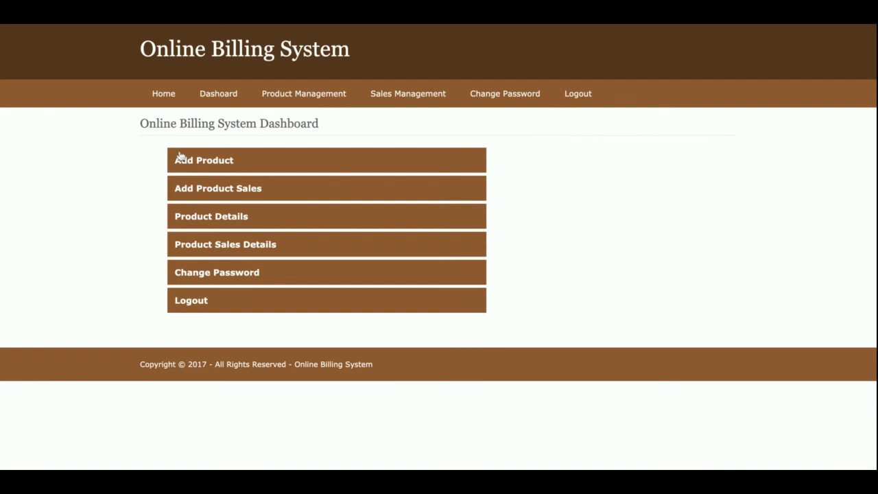
click(572, 93)
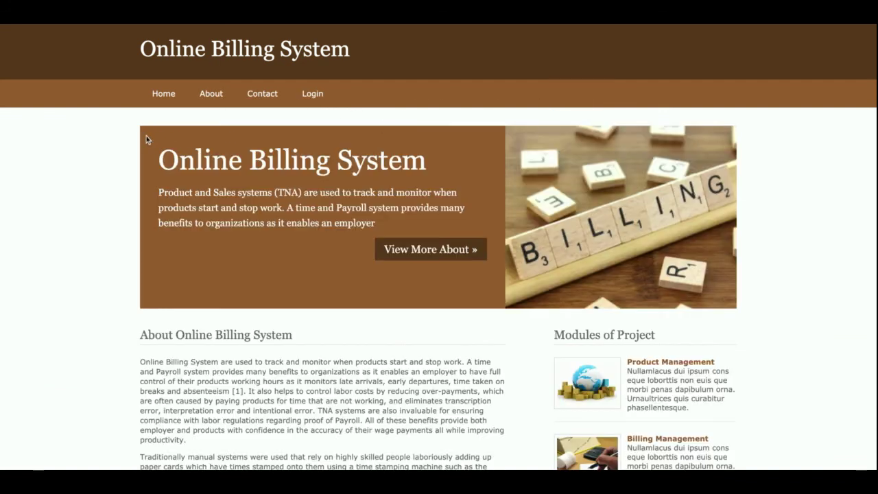
click(151, 97)
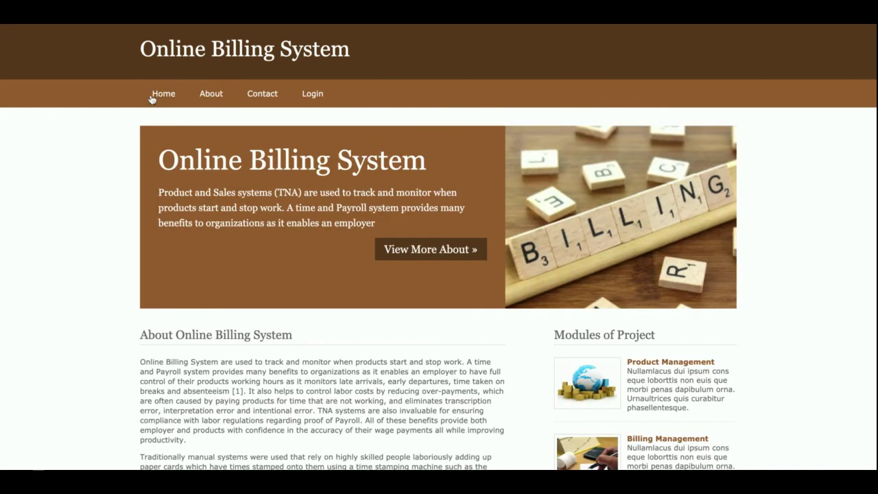